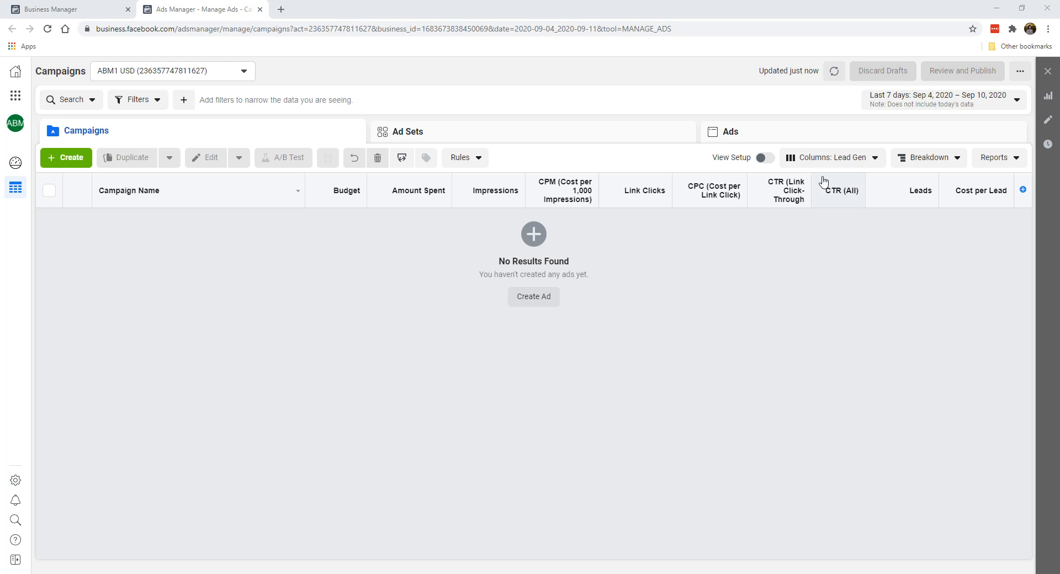
# Open column customization for the campaigns table and remove the Cost per Lead and Leads columns
pyautogui.click(832, 164)
pyautogui.scroll(-1, 812, 364)
pyautogui.click(796, 425)
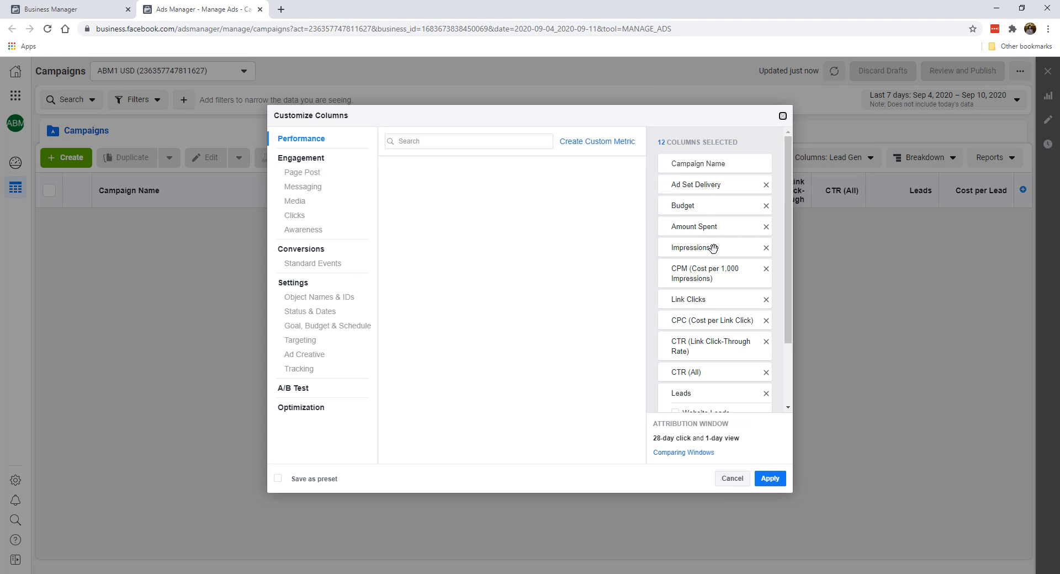
pyautogui.scroll(-2, 718, 262)
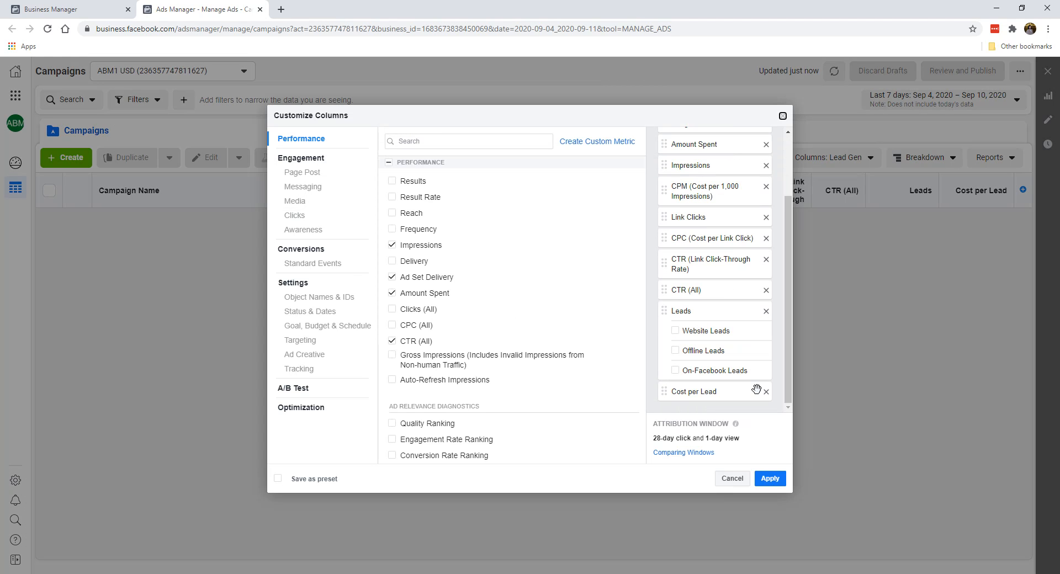
pyautogui.scroll(3, 712, 310)
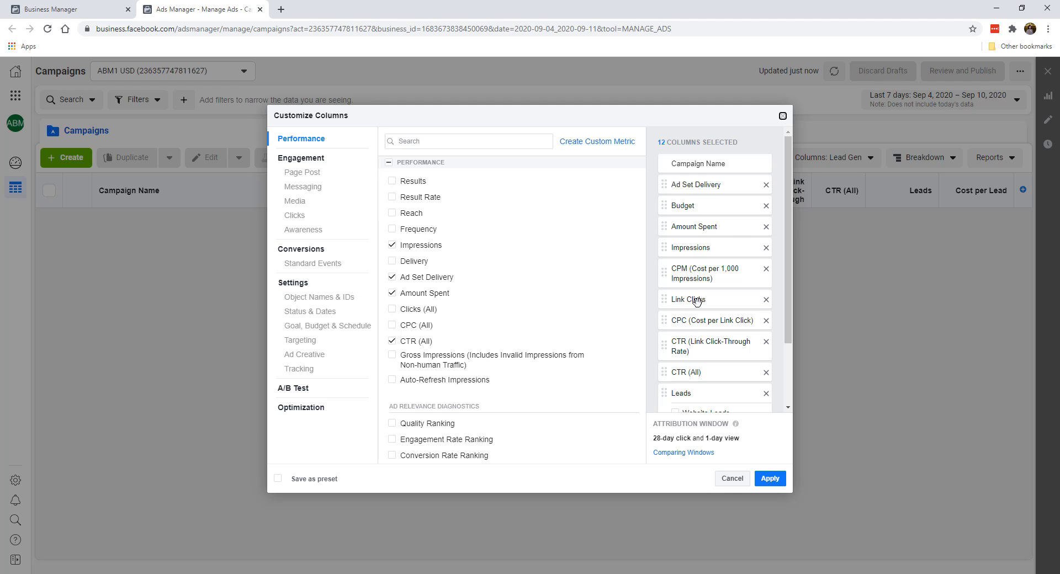
pyautogui.scroll(-1, 694, 335)
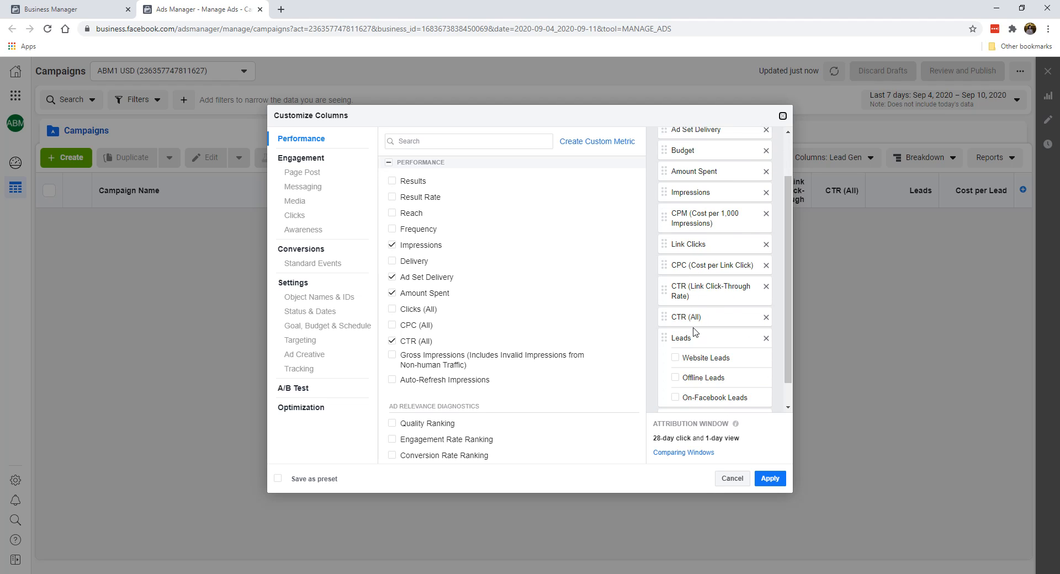
pyautogui.scroll(-1, 694, 321)
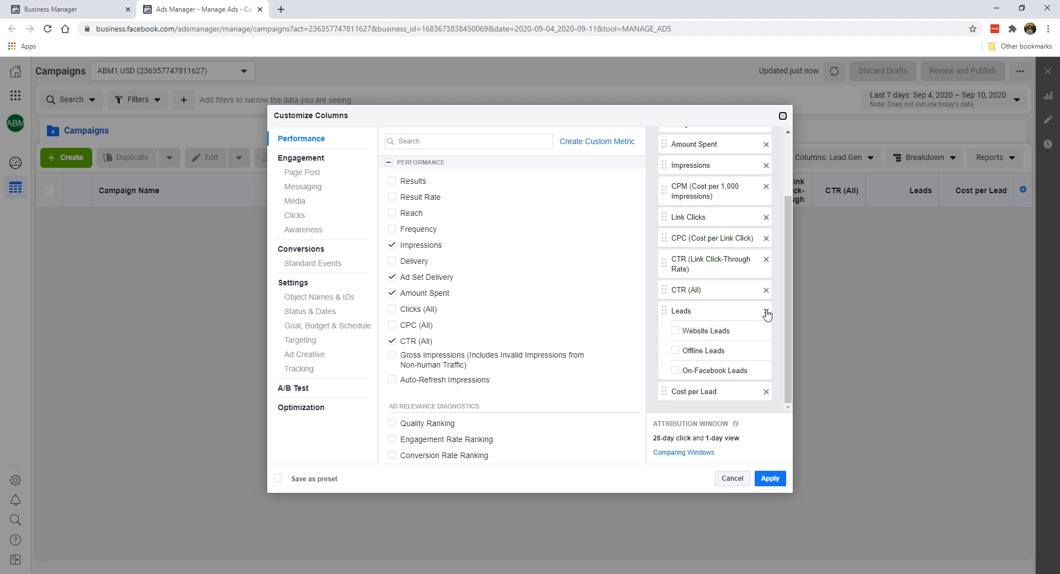
pyautogui.click(767, 391)
pyautogui.click(766, 333)
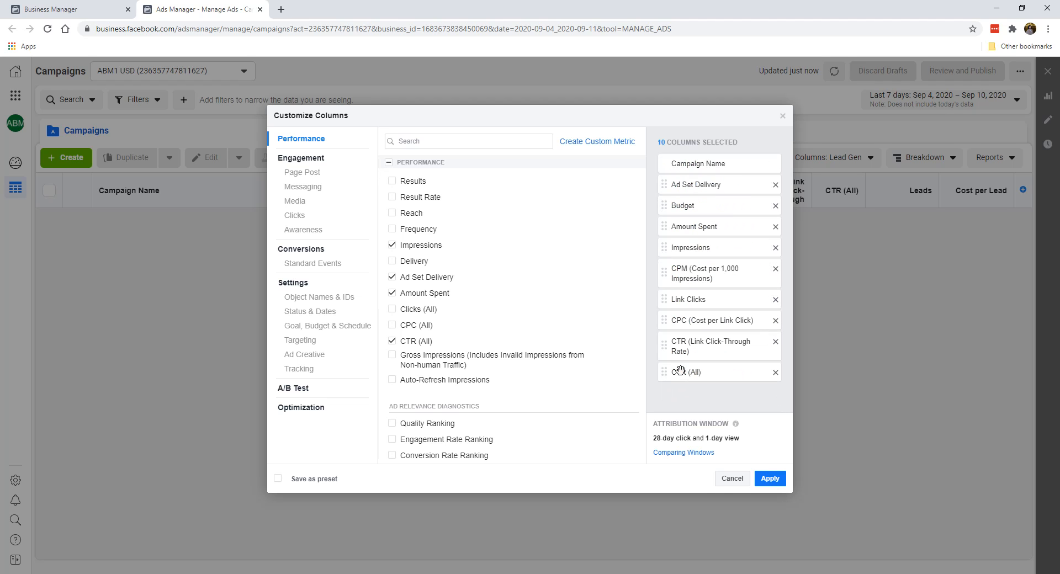
# Find the purchase metrics and add the total, value and cost columns for Purchases
pyautogui.click(461, 145)
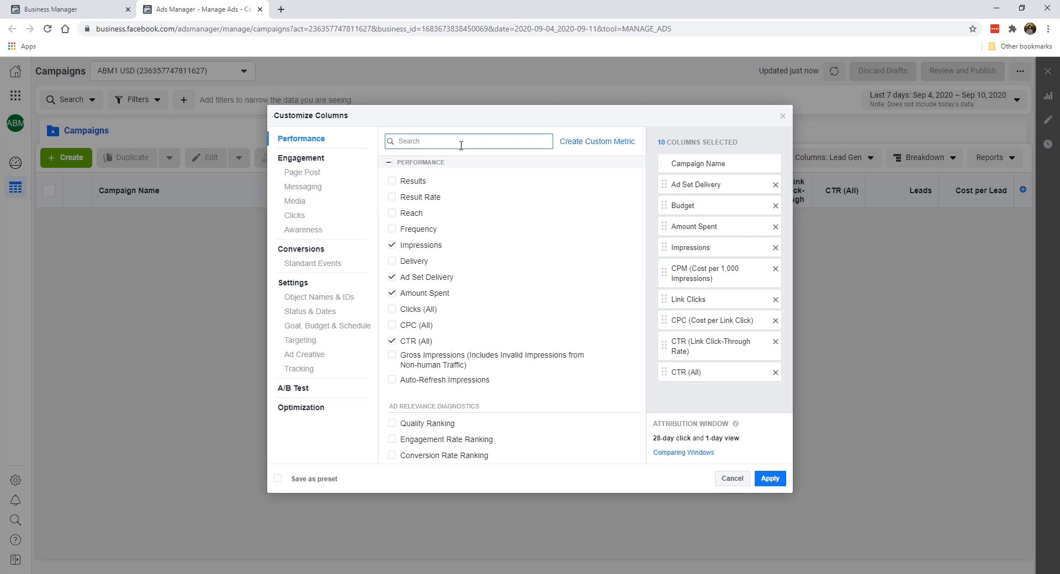
pyautogui.write('purc')
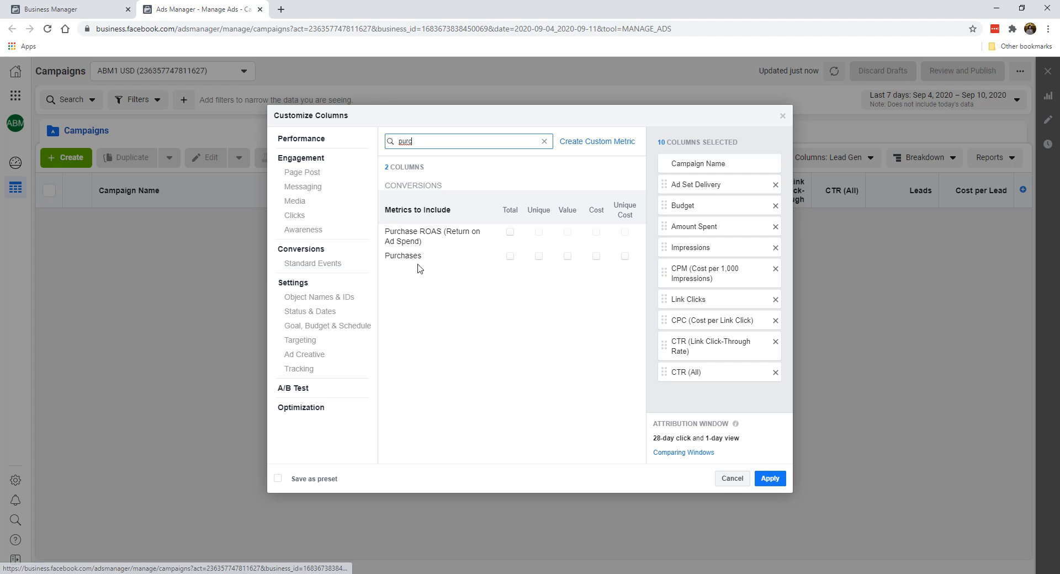
pyautogui.click(506, 257)
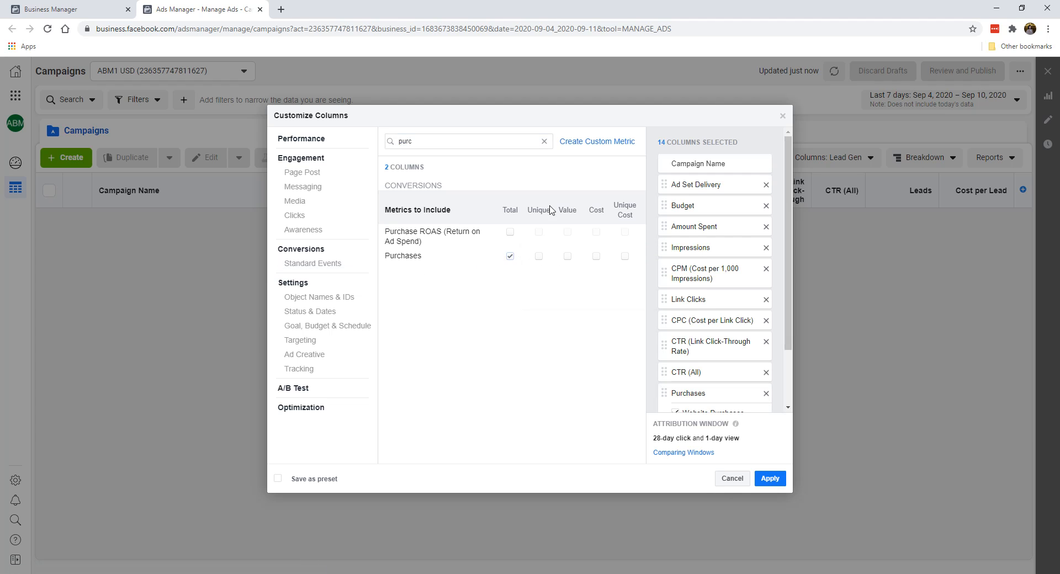
pyautogui.click(568, 256)
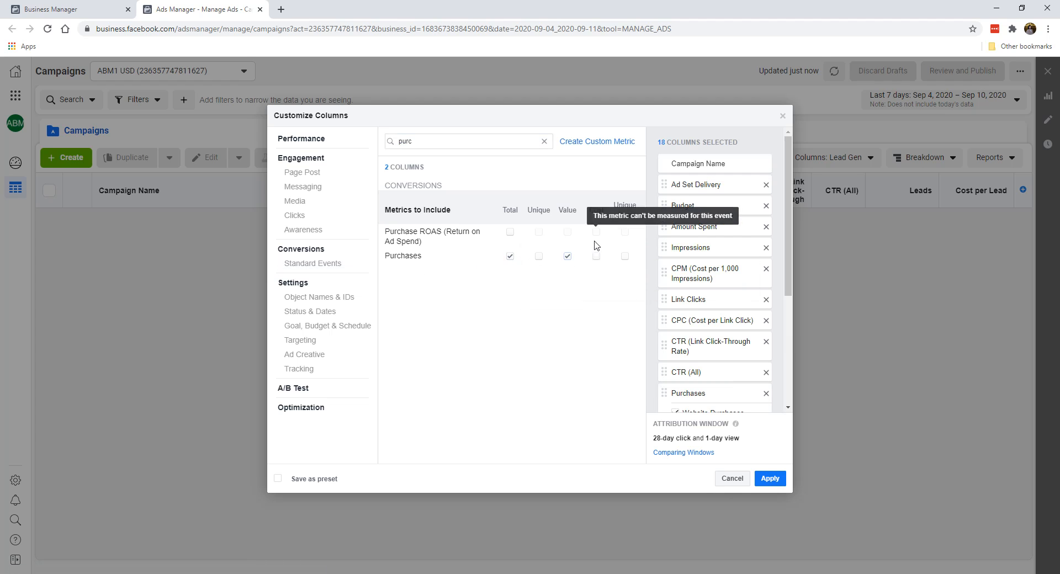
pyautogui.click(599, 257)
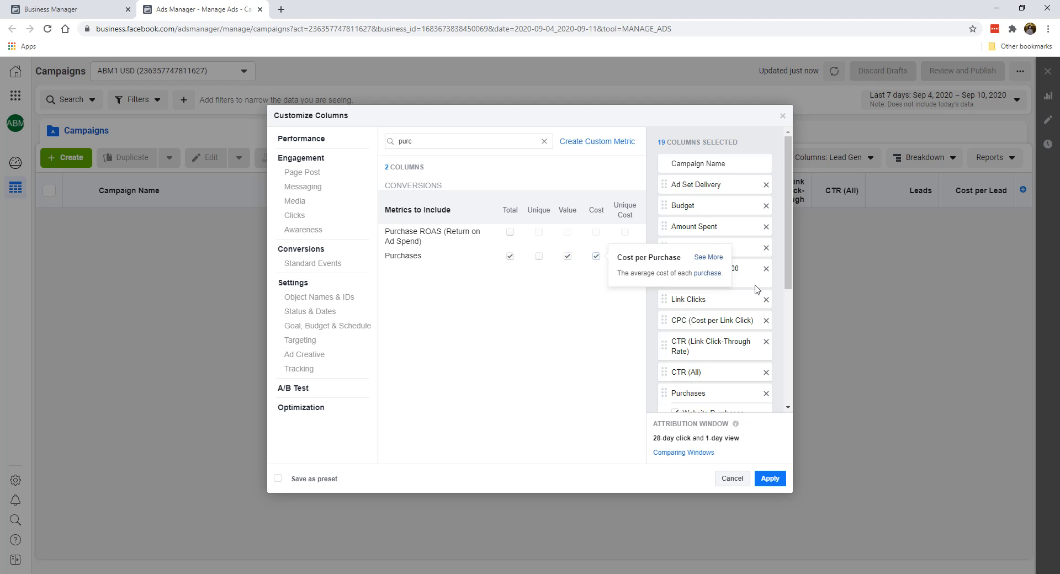
# Exclude the website, offline and on-Facebook breakdowns from both the Purchases and Purchases Conversion Value columns
pyautogui.scroll(-4, 787, 288)
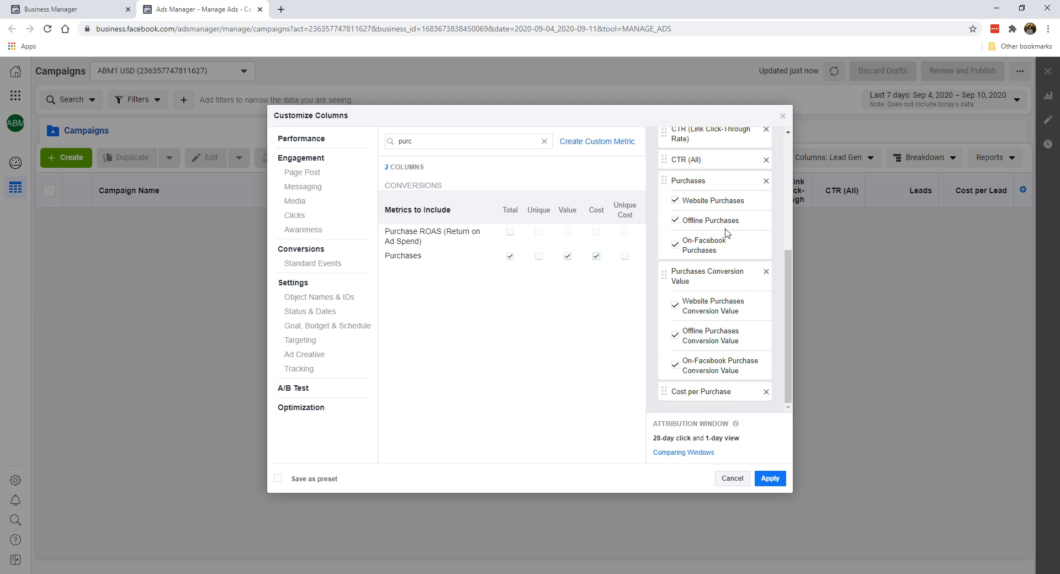
pyautogui.scroll(1, 784, 287)
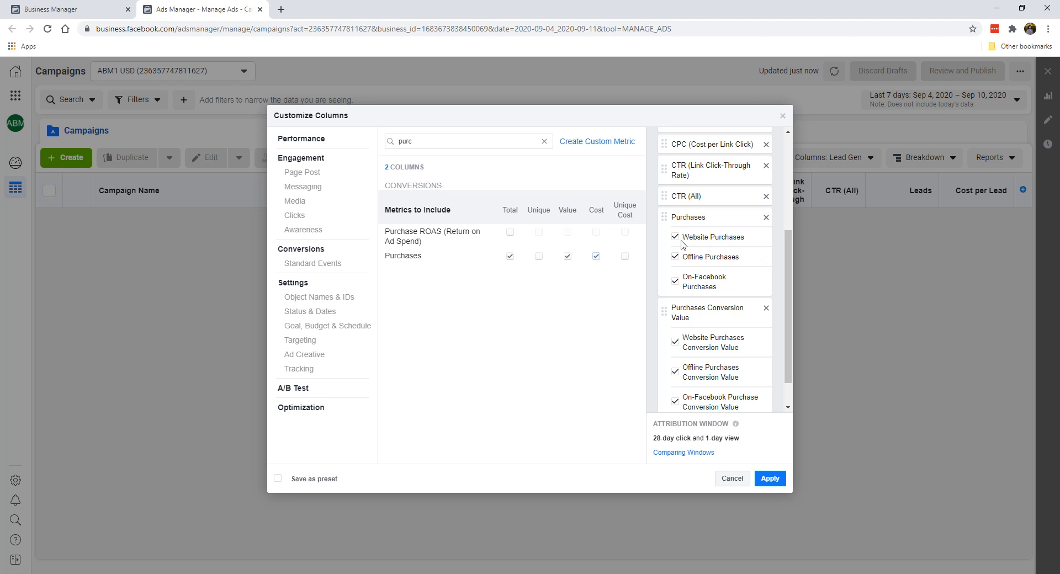
pyautogui.click(675, 237)
pyautogui.click(675, 258)
pyautogui.click(674, 281)
pyautogui.scroll(-1, 675, 298)
pyautogui.click(675, 306)
pyautogui.click(675, 335)
pyautogui.click(675, 365)
pyautogui.scroll(2, 703, 266)
pyautogui.scroll(-2, 702, 251)
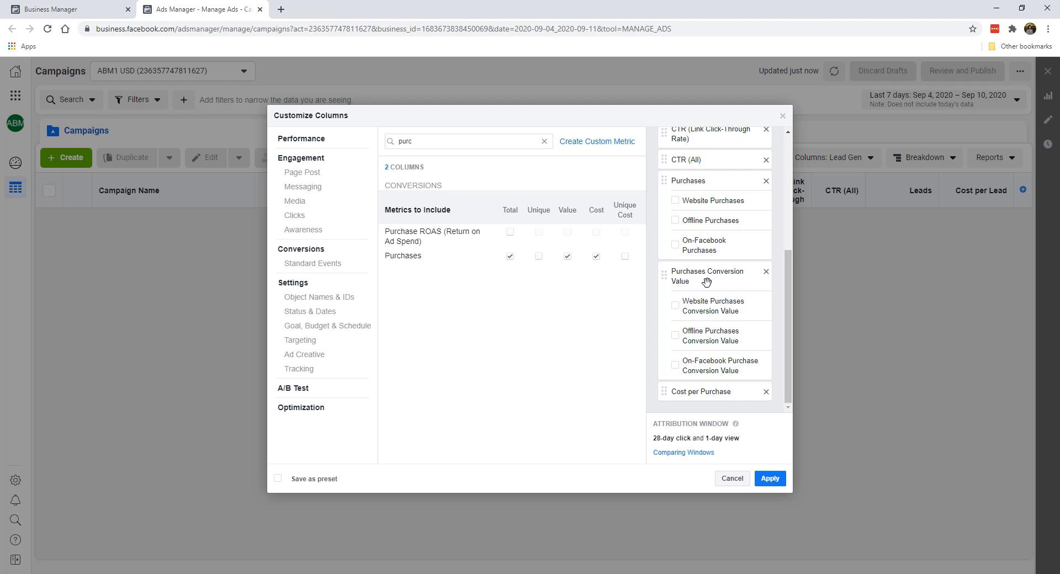
# Add the total Purchase ROAS (Return on Ad Spend) column without its website breakdown
pyautogui.scroll(1, 694, 302)
pyautogui.scroll(-1, 699, 301)
pyautogui.click(511, 232)
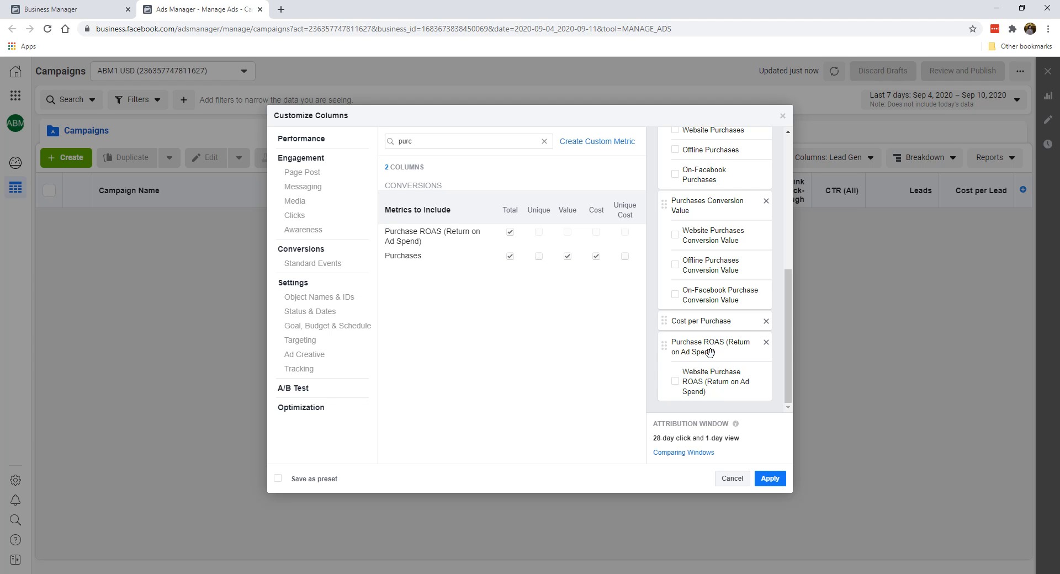
pyautogui.scroll(3, 734, 281)
pyautogui.scroll(-3, 734, 282)
# Save the column selection as a preset named Purchase and apply it
pyautogui.click(312, 486)
pyautogui.click(412, 484)
pyautogui.write('Purchase')
pyautogui.click(771, 479)
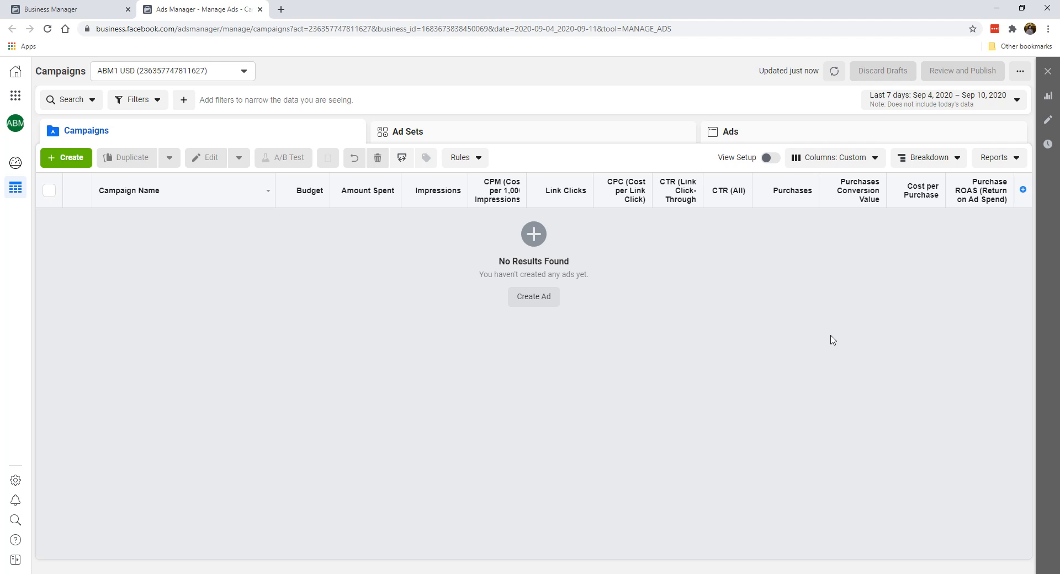
# Reopen column customization for the Purchase preset and add the total, unique and cost columns for Adds to Cart
pyautogui.click(851, 162)
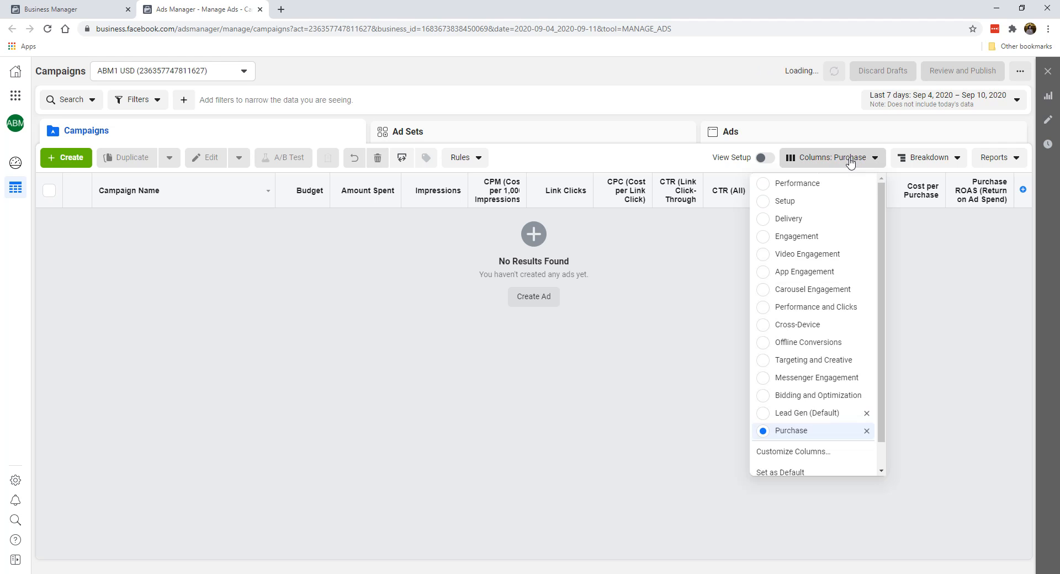
pyautogui.scroll(-1, 818, 315)
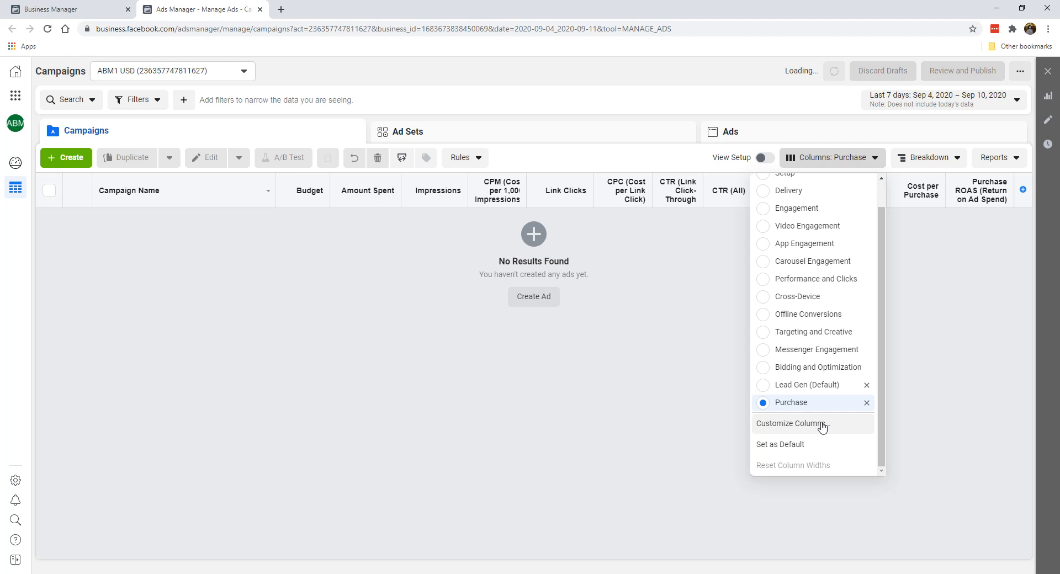
pyautogui.click(823, 424)
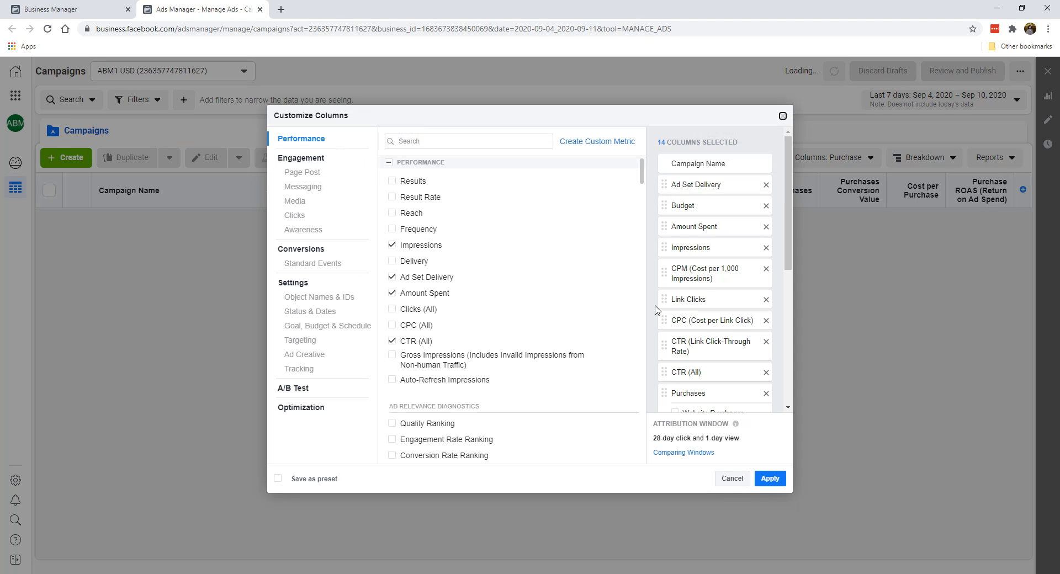
pyautogui.click(469, 142)
pyautogui.write('add')
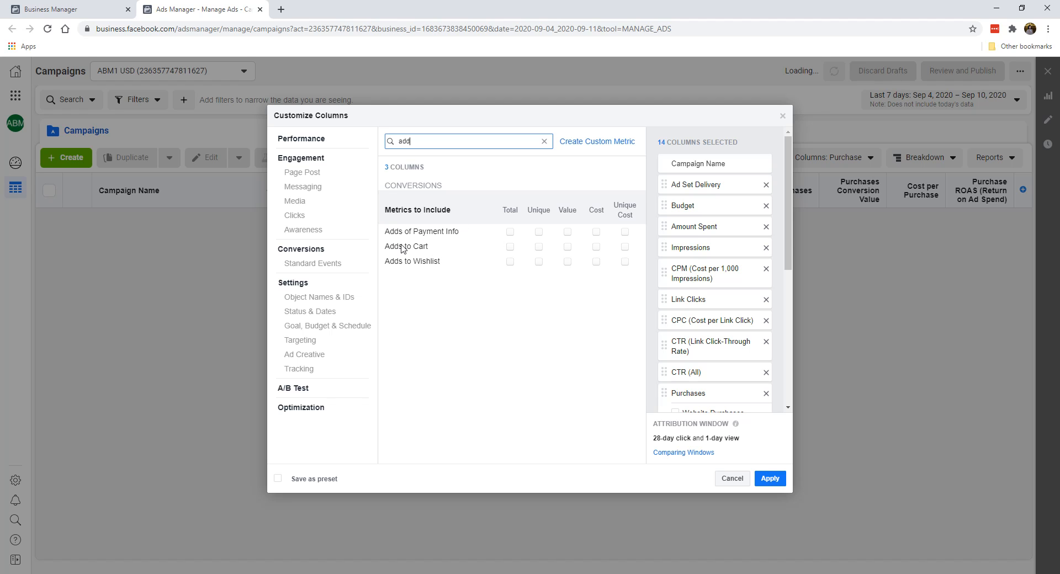
pyautogui.click(511, 247)
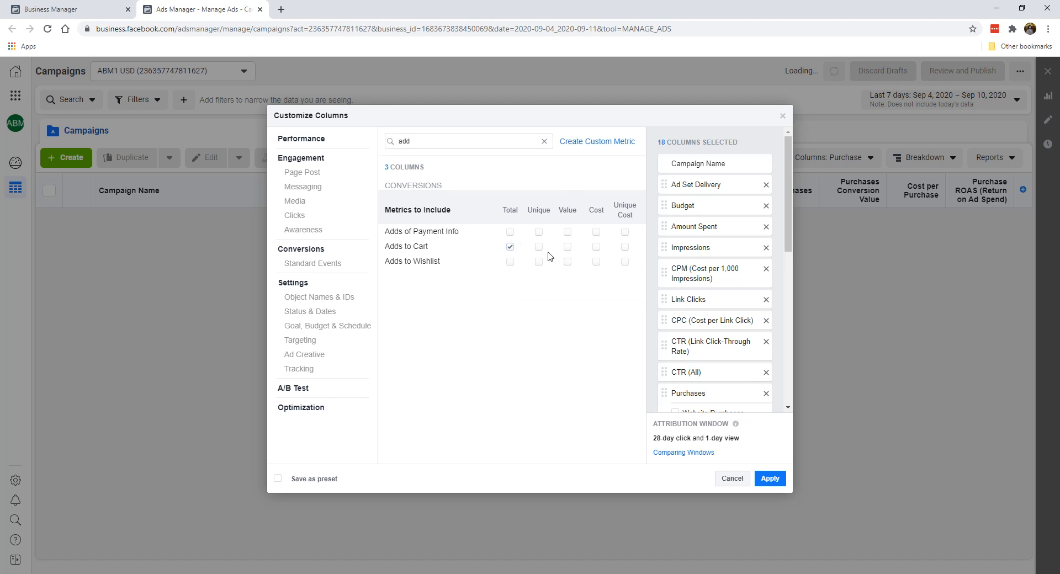
pyautogui.click(539, 247)
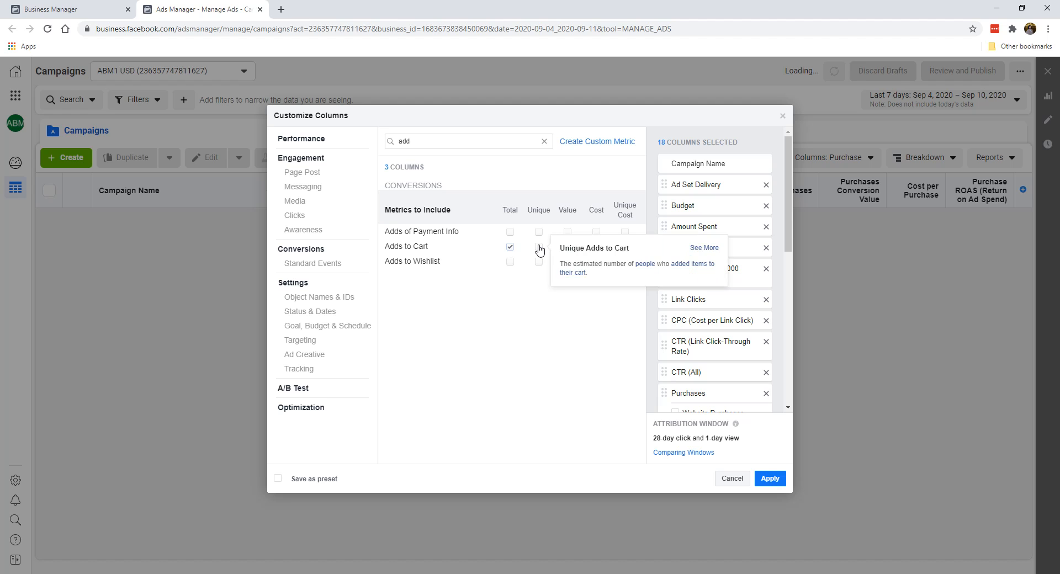
pyautogui.click(597, 246)
# Exclude the website, offline and on-Facebook breakdowns from Adds to Cart and remove the Unique Adds to Cart column
pyautogui.scroll(-10, 737, 282)
pyautogui.click(676, 301)
pyautogui.click(676, 320)
pyautogui.click(676, 344)
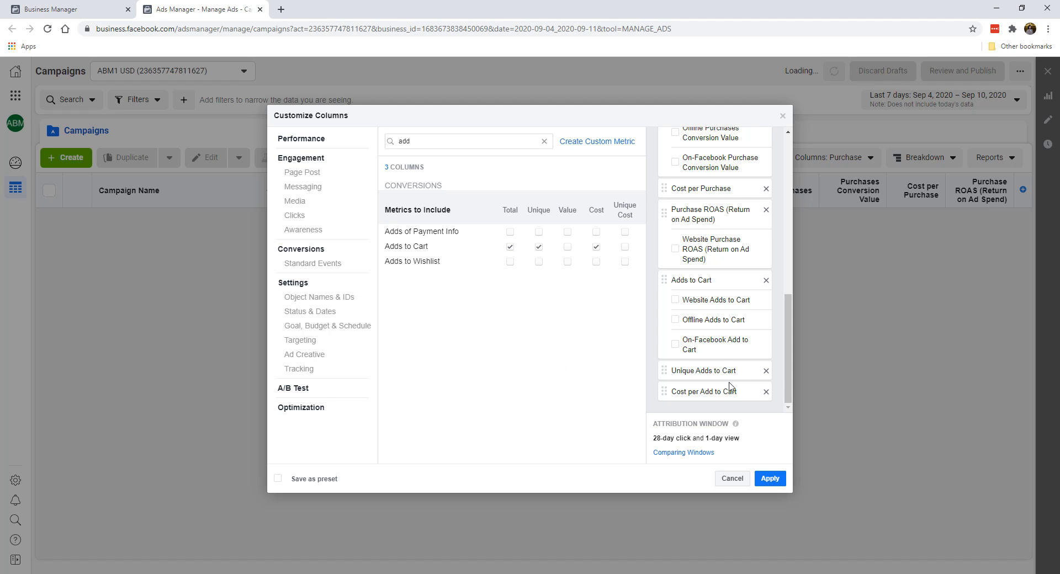
pyautogui.click(539, 247)
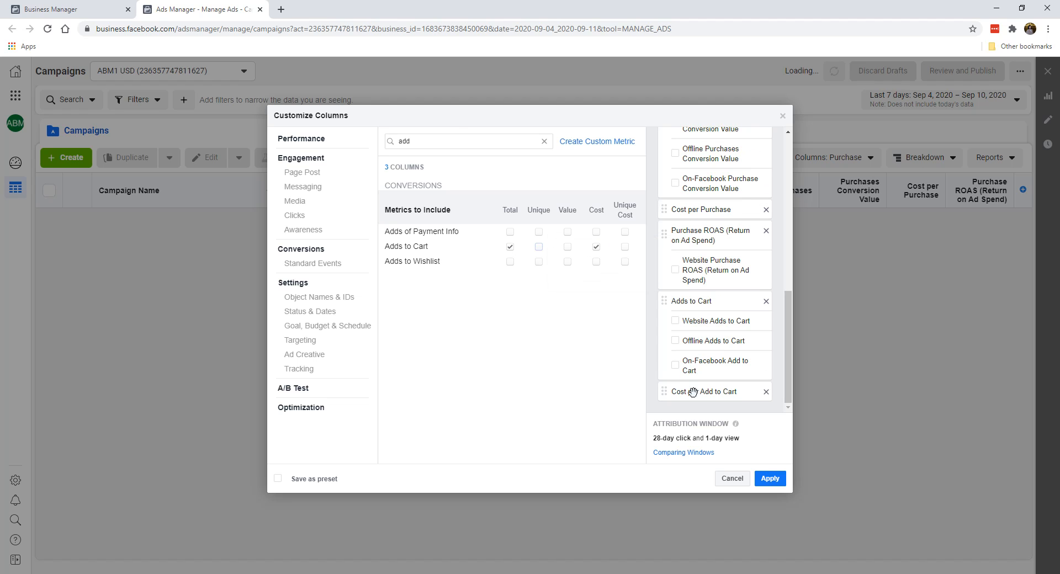
# Add the total and cost columns for Checkouts Initiated, excluding the website, offline and on-Facebook breakdowns
pyautogui.moveTo(462, 139); pyautogui.dragTo(366, 130)
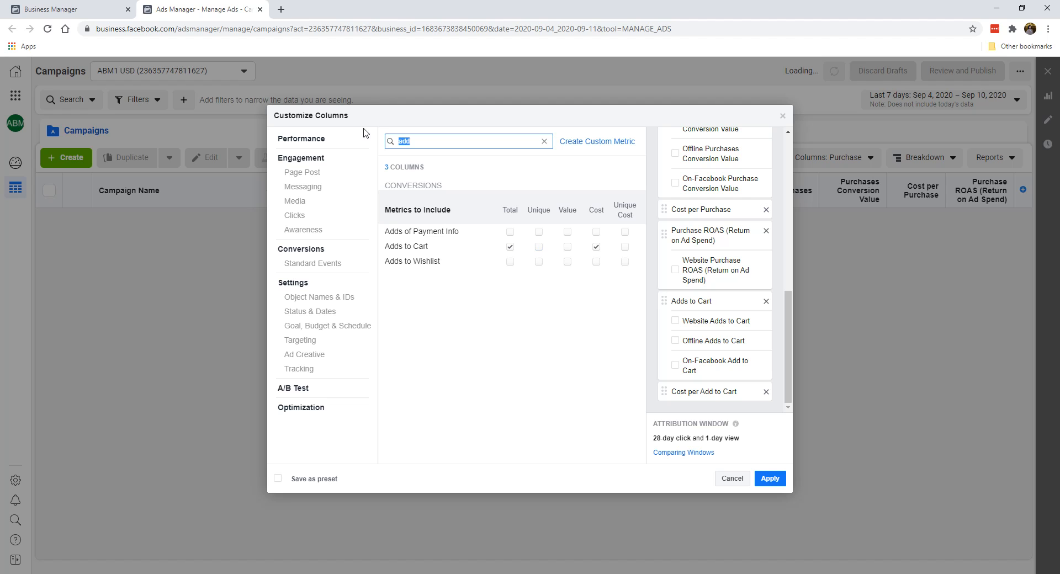
pyautogui.write('ini')
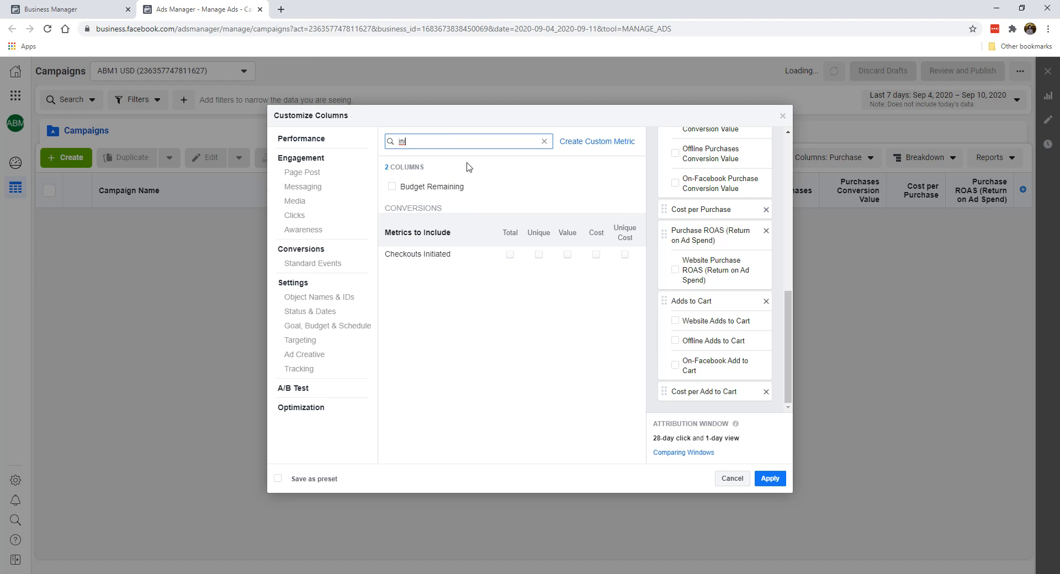
pyautogui.click(510, 255)
pyautogui.click(596, 255)
pyautogui.scroll(-2, 704, 293)
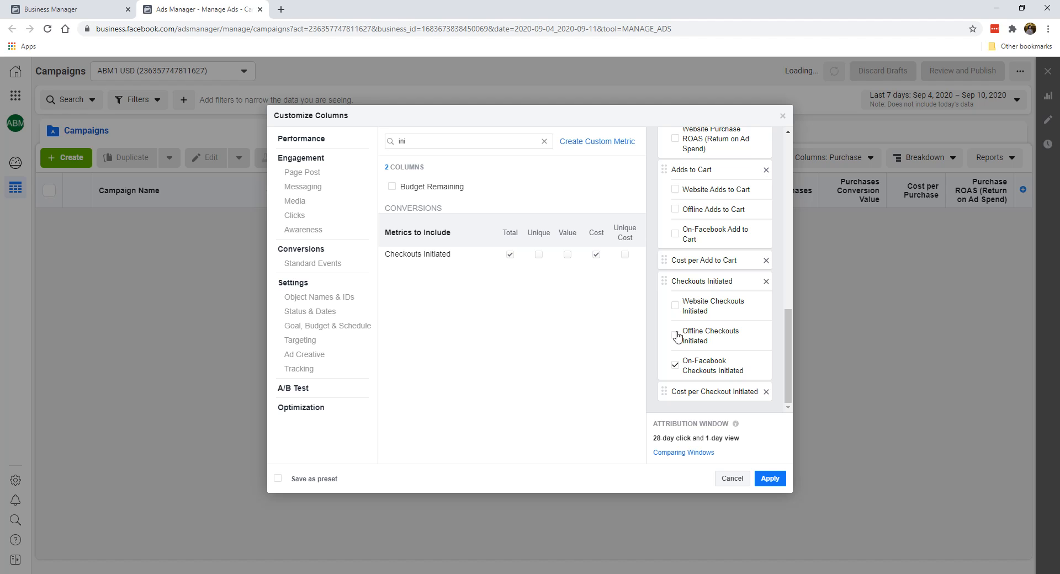
pyautogui.click(679, 365)
# Remove the Checkouts Initiated and Cost per Checkout Initiated columns from the selection
pyautogui.click(767, 283)
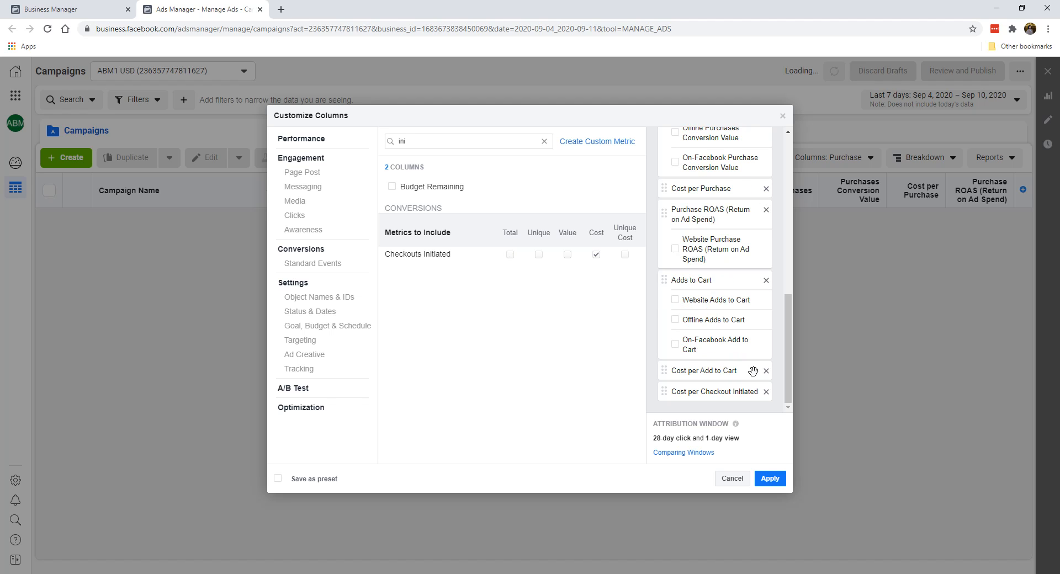
pyautogui.click(766, 392)
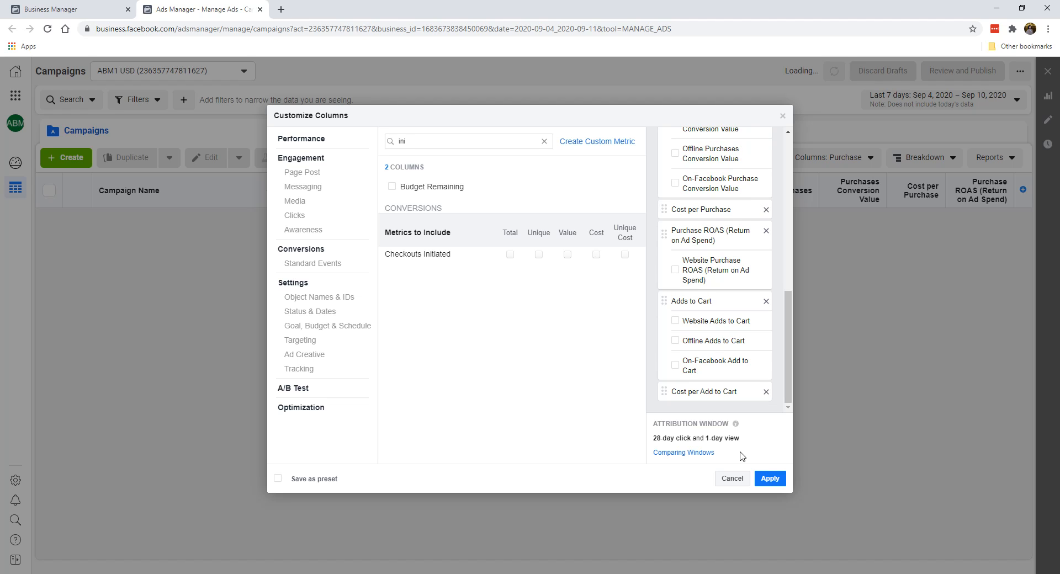
# Save the extended column selection as a preset named E-Commerce and apply it
pyautogui.click(326, 479)
pyautogui.press('Tab')
pyautogui.write('E-Commerce')
pyautogui.click(770, 479)
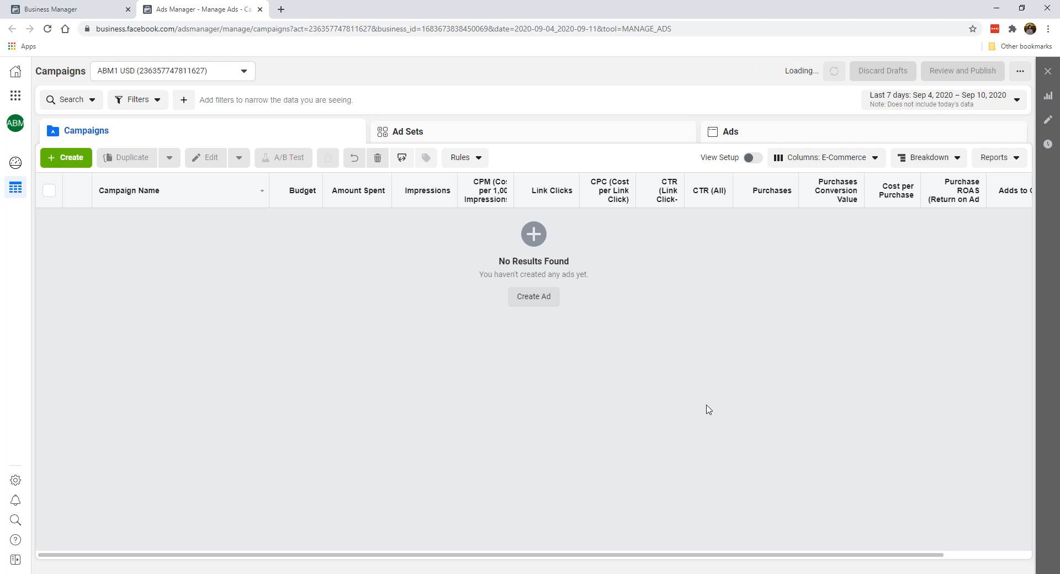